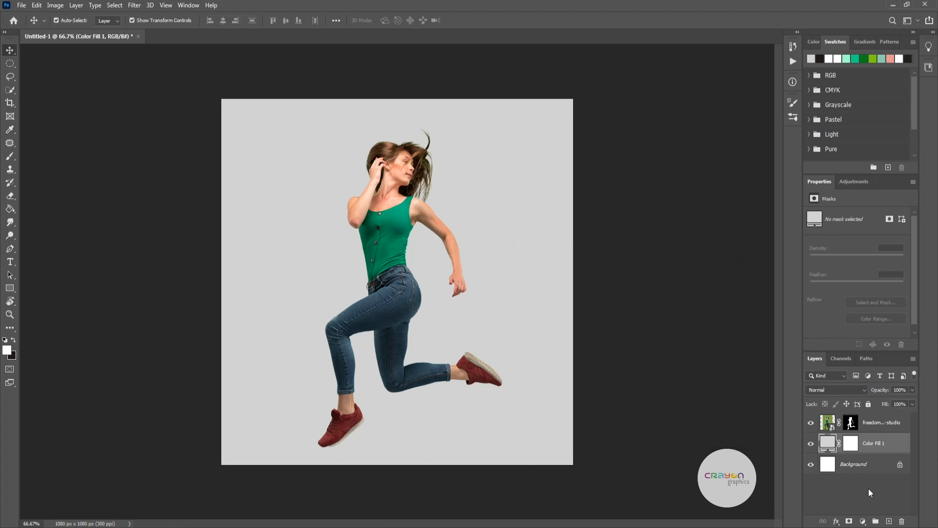
- Paint a white glow behind the woman on a new layer, using an 800 px soft round brush
{"action": "left_click", "coordinate": [889, 521]}
{"action": "left_click", "coordinate": [9, 156]}
{"action": "left_click", "coordinate": [70, 20]}
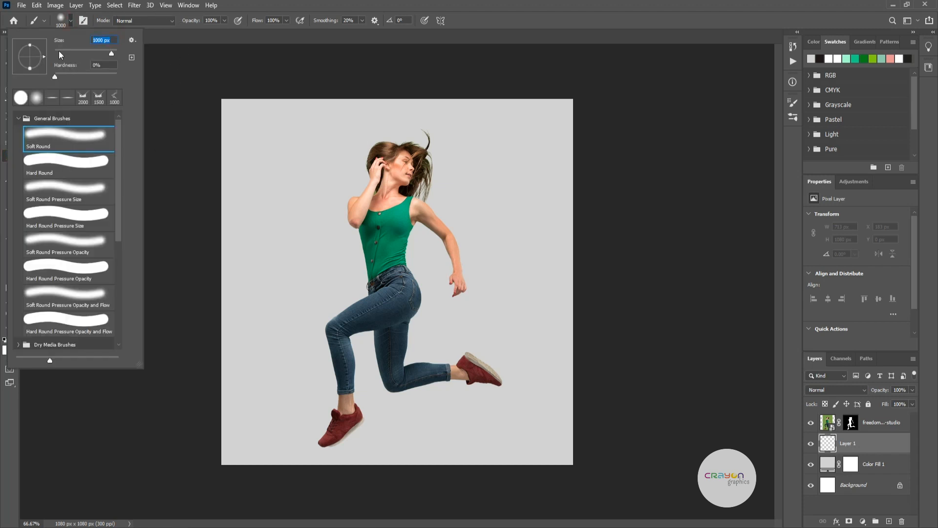
{"action": "type", "text": "800"}
{"action": "key", "text": "Return"}
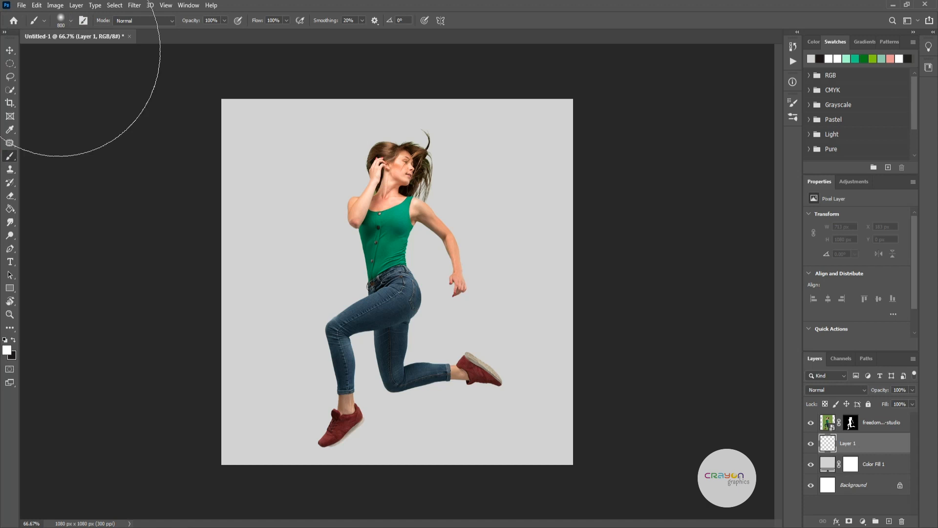
{"action": "left_click", "coordinate": [7, 350]}
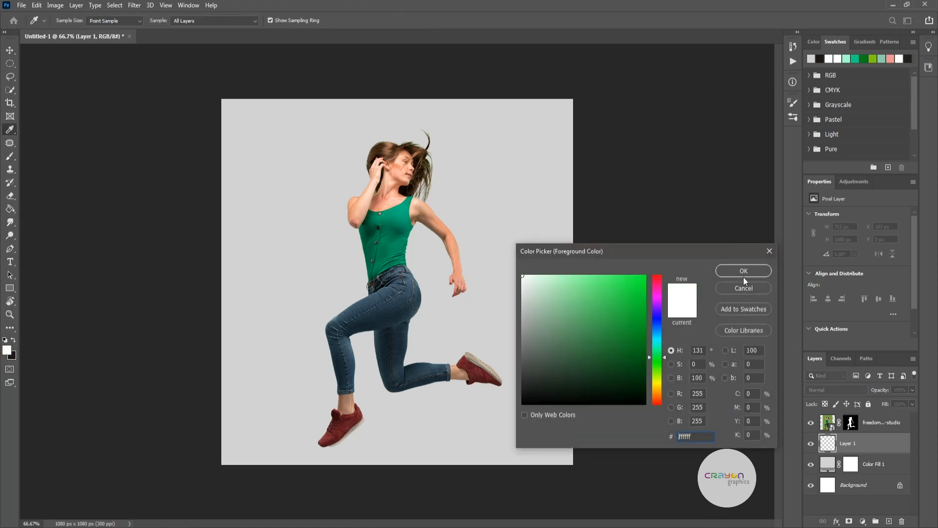
{"action": "left_click", "coordinate": [744, 272]}
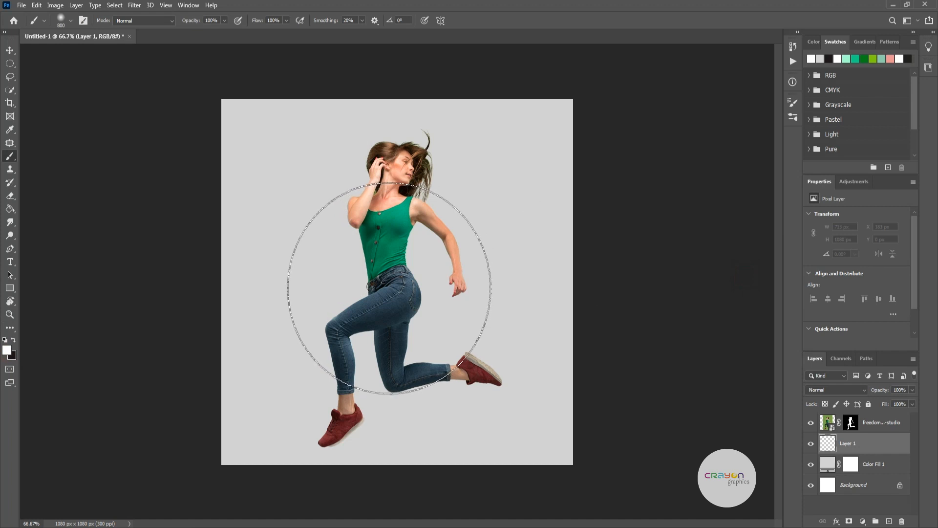
{"action": "left_click", "coordinate": [389, 289]}
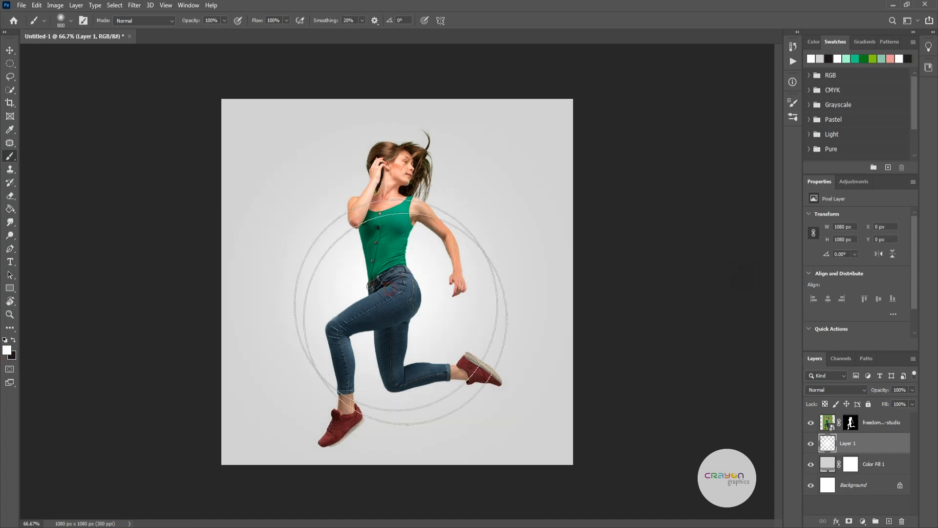
- Enlarge the white glow layer to about 1341 px square around the canvas centre
{"action": "left_click", "coordinate": [10, 50]}
{"action": "left_click_drag", "start_coordinate": [397, 465], "coordinate": [398, 509]}
{"action": "left_click", "coordinate": [485, 20]}
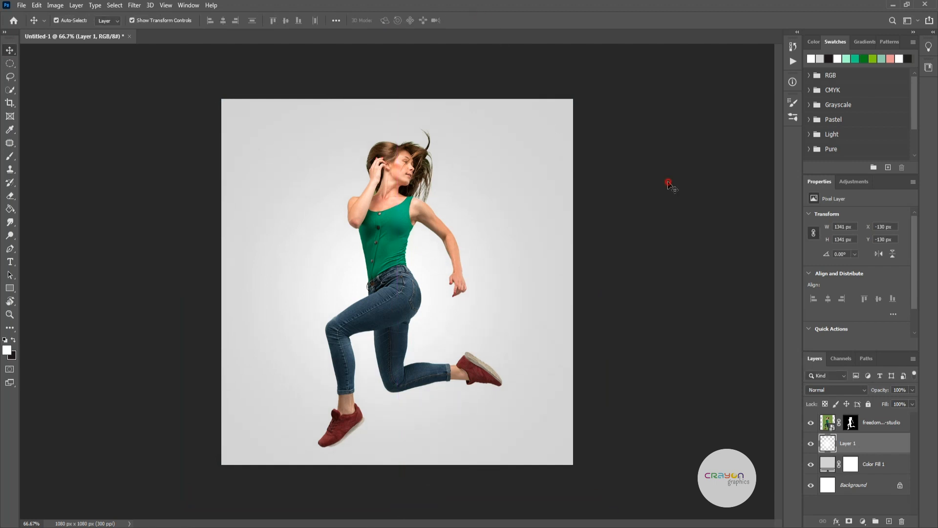
{"action": "left_click", "coordinate": [670, 184]}
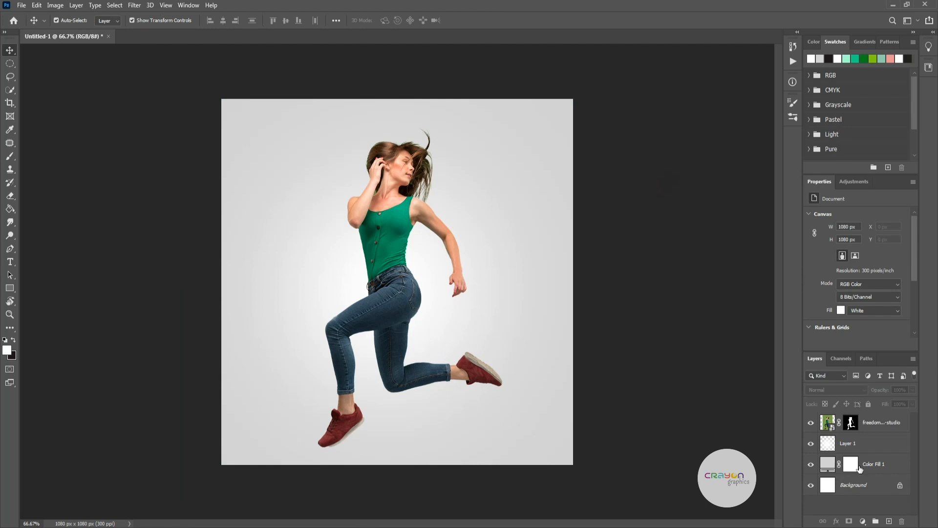
- Add the letter "B" as 36 pt Brolink DEMO text on a new layer beneath the woman
{"action": "left_click", "coordinate": [873, 451]}
{"action": "left_click", "coordinate": [889, 521]}
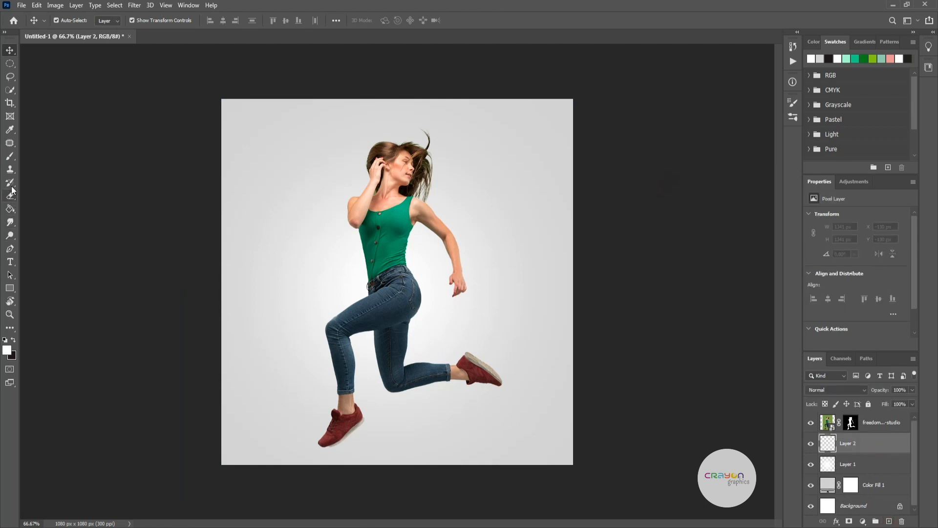
{"action": "left_click", "coordinate": [10, 261]}
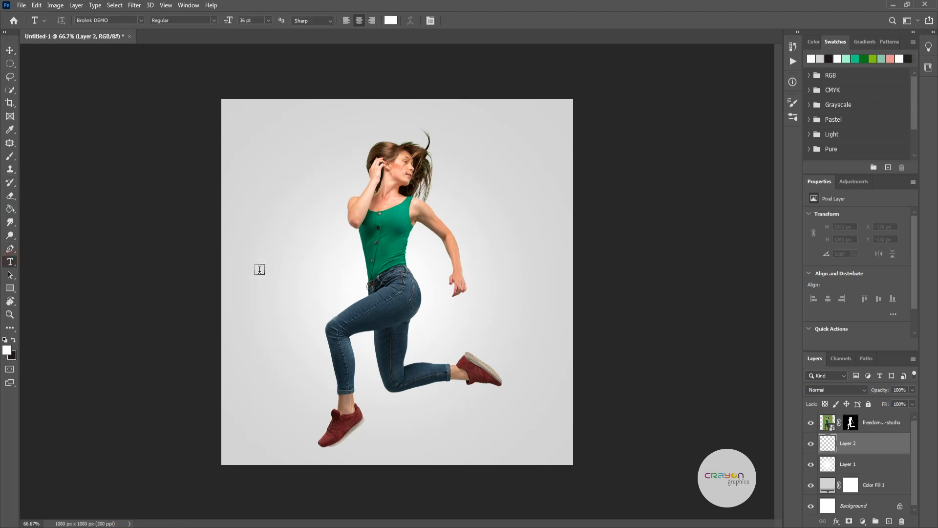
{"action": "left_click", "coordinate": [250, 284]}
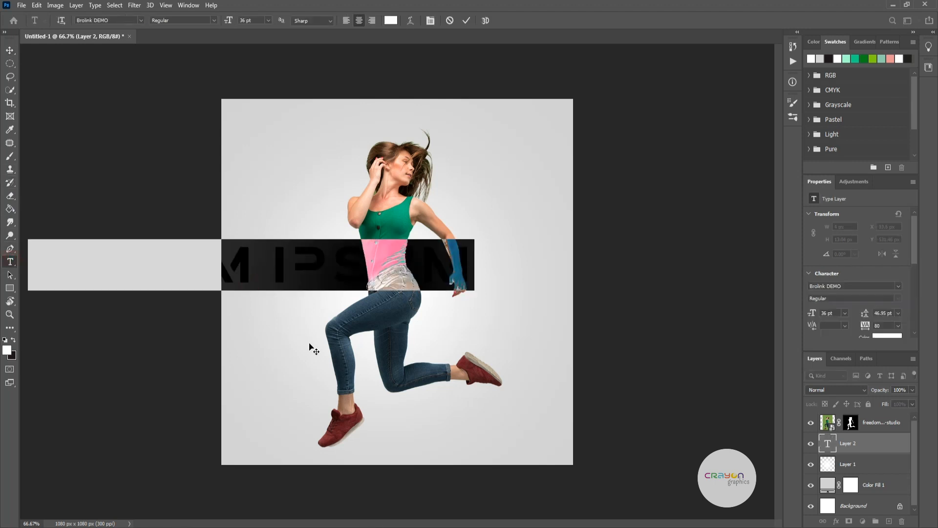
{"action": "type", "text": "B"}
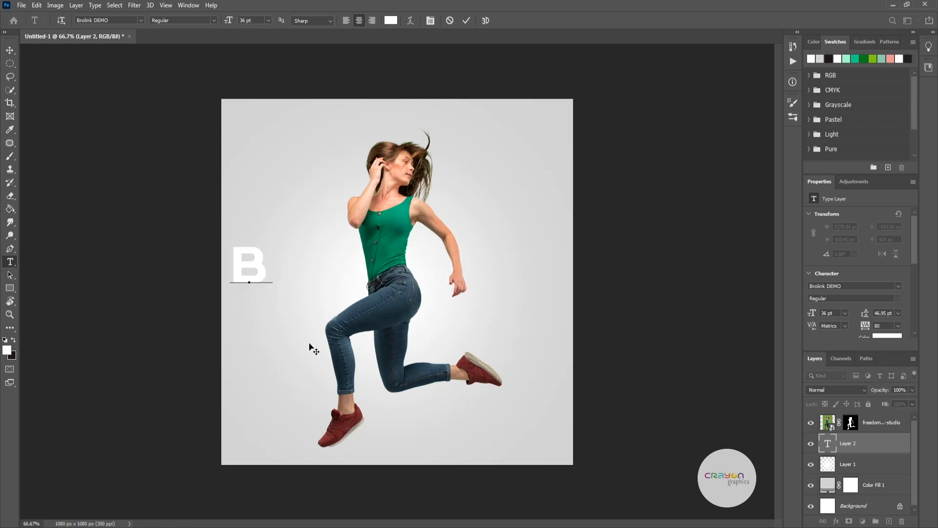
{"action": "key", "text": "ctrl+Return"}
{"action": "key", "text": "v"}
- Change the letter B's text colour to the tan shade #cead81
{"action": "left_click", "coordinate": [885, 337]}
{"action": "left_click", "coordinate": [655, 342]}
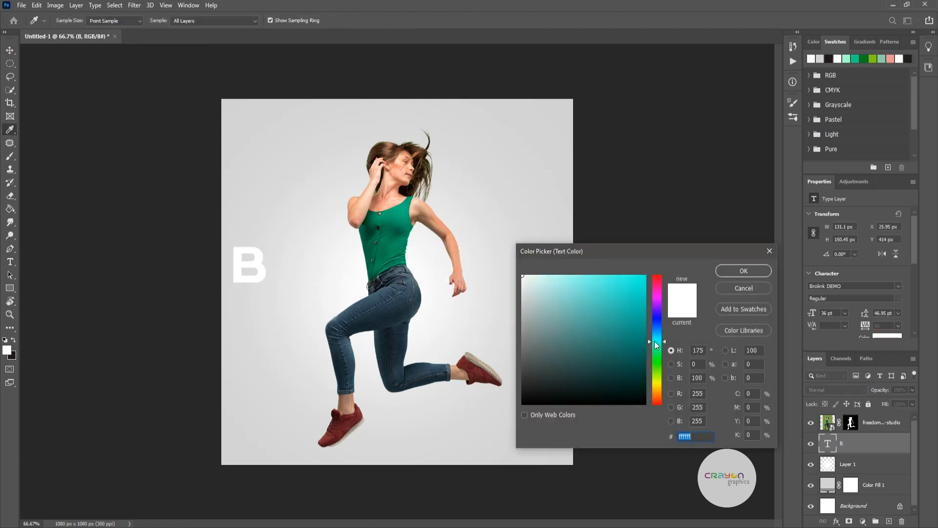
{"action": "left_click", "coordinate": [605, 310]}
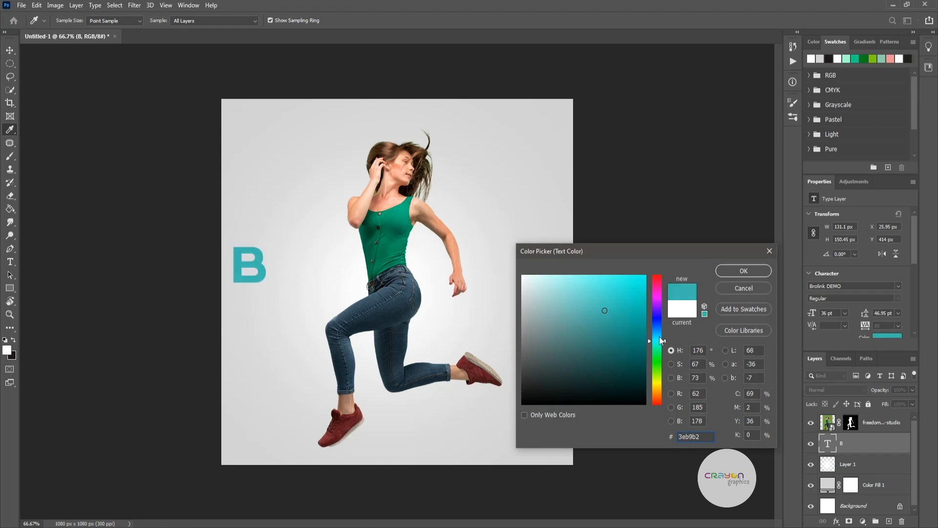
{"action": "left_click", "coordinate": [660, 333]}
{"action": "left_click_drag", "start_coordinate": [660, 333], "coordinate": [660, 348]}
{"action": "mouse_move", "coordinate": [615, 312]}
{"action": "left_mouse_down"}
{"action": "mouse_move", "coordinate": [620, 290]}
{"action": "mouse_move", "coordinate": [637, 311]}
{"action": "mouse_move", "coordinate": [621, 305]}
{"action": "mouse_move", "coordinate": [613, 282]}
{"action": "mouse_move", "coordinate": [621, 316]}
{"action": "mouse_move", "coordinate": [638, 323]}
{"action": "mouse_move", "coordinate": [659, 392]}
{"action": "left_mouse_up"}
{"action": "left_click", "coordinate": [592, 286]}
{"action": "left_click", "coordinate": [590, 286]}
{"action": "mouse_move", "coordinate": [589, 288]}
{"action": "left_mouse_down"}
{"action": "mouse_move", "coordinate": [618, 287]}
{"action": "mouse_move", "coordinate": [576, 319]}
{"action": "mouse_move", "coordinate": [582, 305]}
{"action": "mouse_move", "coordinate": [568, 300]}
{"action": "left_mouse_up"}
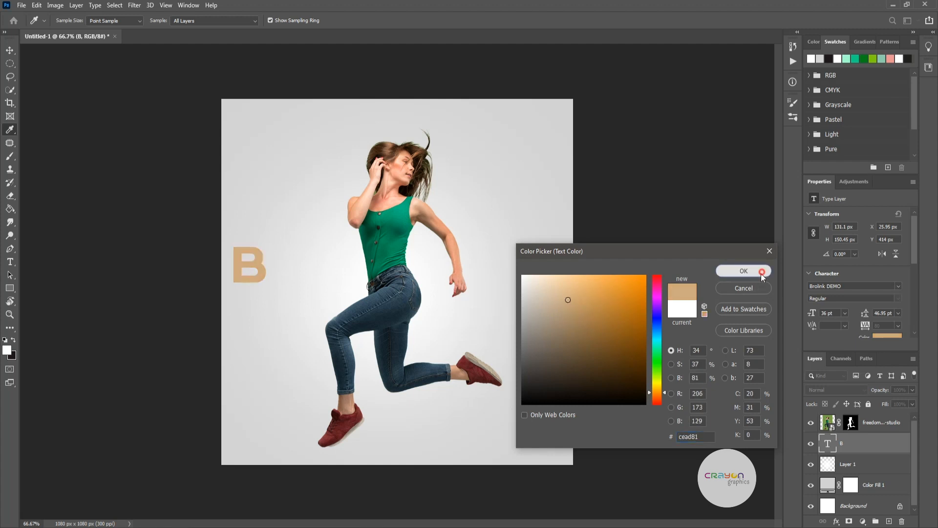
{"action": "left_click", "coordinate": [743, 271]}
- Move the letter B behind the woman and scale it up to about 613%
{"action": "key", "text": "v"}
{"action": "key", "text": "ctrl+t"}
{"action": "left_click", "coordinate": [255, 326], "text": "alt"}
{"action": "left_click_drag", "start_coordinate": [272, 290], "coordinate": [275, 284]}
{"action": "left_click_drag", "start_coordinate": [276, 228], "coordinate": [415, 118]}
{"action": "left_click_drag", "start_coordinate": [282, 181], "coordinate": [408, 276]}
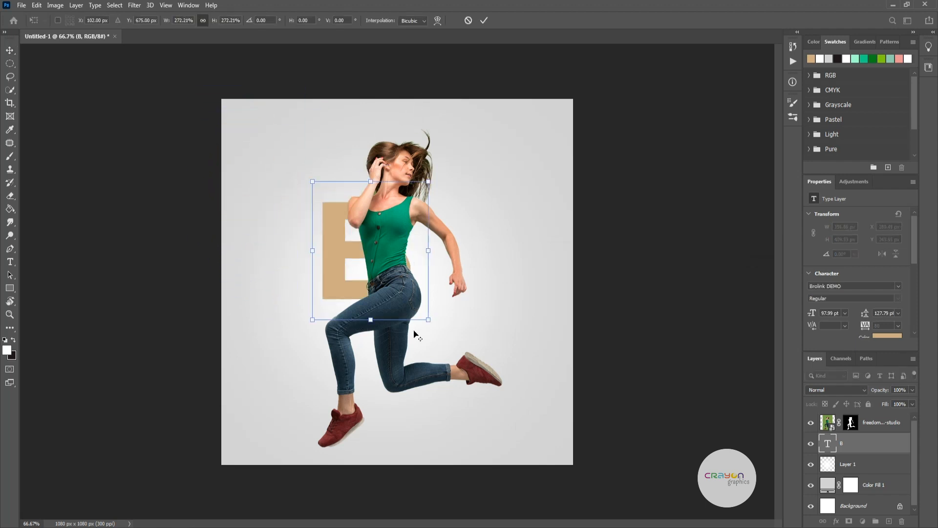
{"action": "left_click_drag", "start_coordinate": [429, 319], "coordinate": [598, 430]}
{"action": "left_click_drag", "start_coordinate": [538, 236], "coordinate": [462, 336]}
{"action": "left_click_drag", "start_coordinate": [515, 407], "coordinate": [552, 430]}
{"action": "left_click_drag", "start_coordinate": [504, 312], "coordinate": [485, 302]}
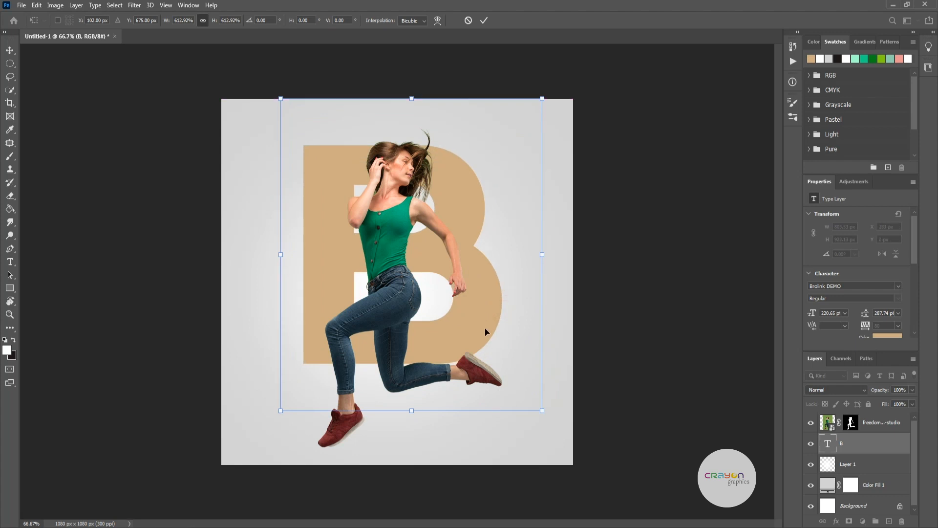
- Enlarge the letter B further to about 734% and lower it slightly behind the woman
{"action": "left_click_drag", "start_coordinate": [544, 412], "coordinate": [581, 420]}
{"action": "left_click_drag", "start_coordinate": [521, 321], "coordinate": [495, 324]}
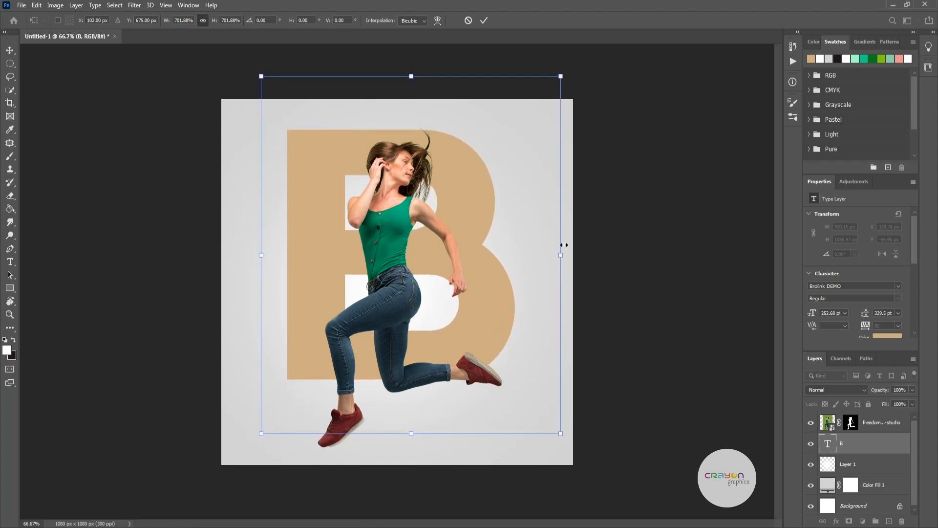
{"action": "left_click_drag", "start_coordinate": [560, 76], "coordinate": [530, 118]}
{"action": "left_click_drag", "start_coordinate": [459, 206], "coordinate": [482, 207]}
{"action": "left_click_drag", "start_coordinate": [543, 104], "coordinate": [599, 63]}
{"action": "left_click_drag", "start_coordinate": [500, 181], "coordinate": [468, 180]}
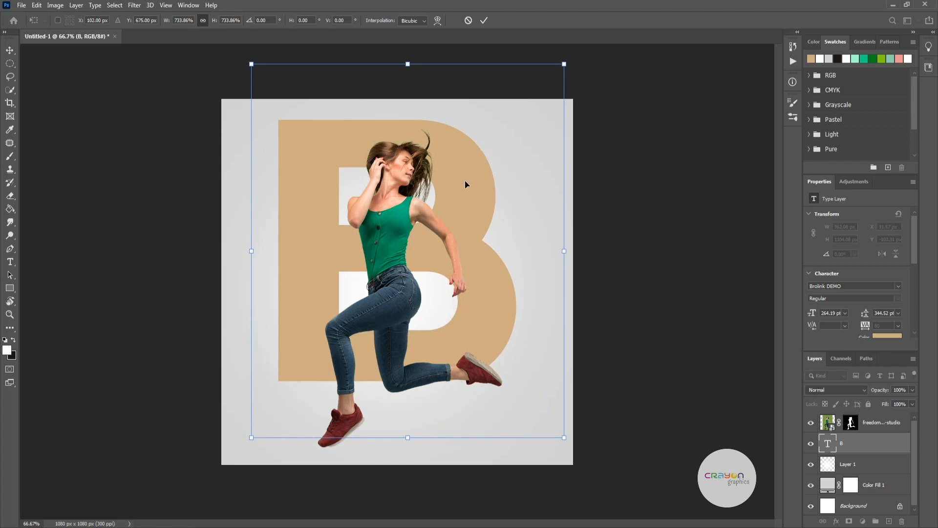
{"action": "left_click_drag", "start_coordinate": [394, 243], "coordinate": [404, 273]}
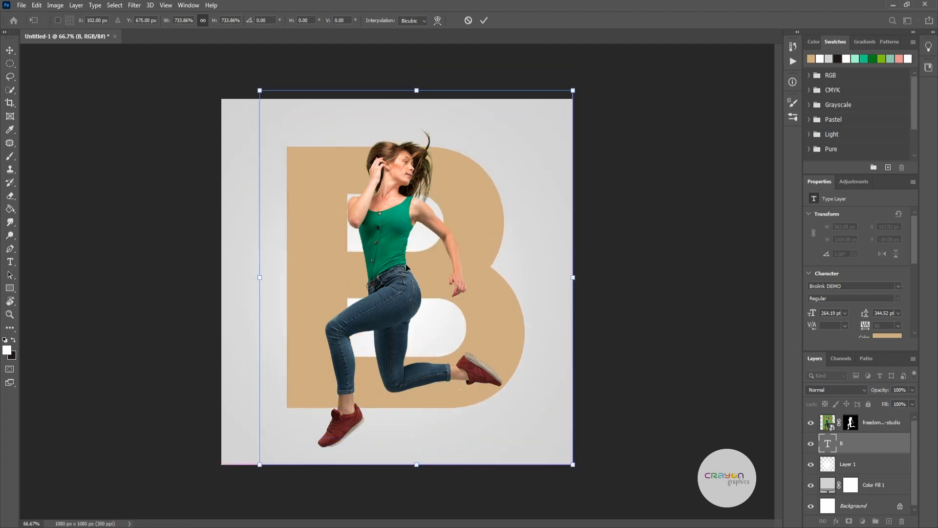
{"action": "left_click_drag", "start_coordinate": [488, 278], "coordinate": [488, 287]}
- Move the woman 20 px right and 60 px down, and shift her together with the letter B upward
{"action": "left_click_drag", "start_coordinate": [405, 328], "coordinate": [409, 349]}
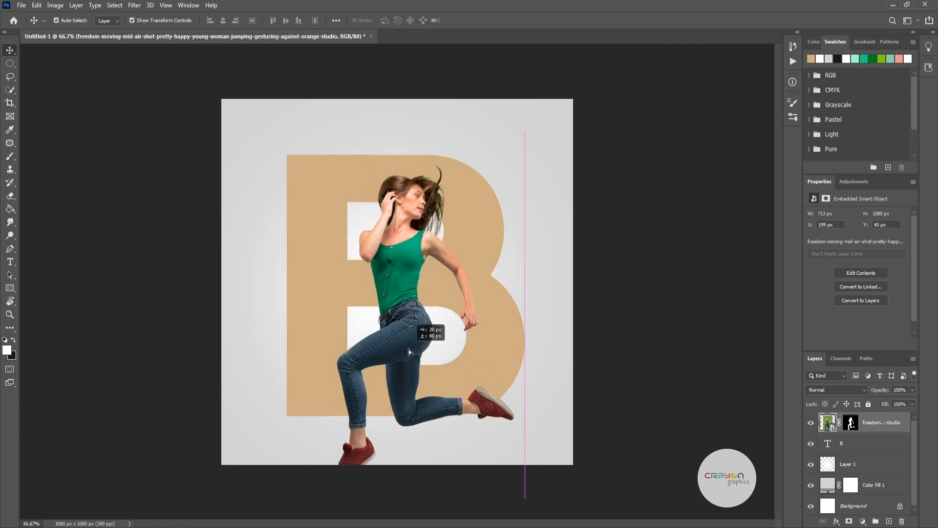
{"action": "left_click", "coordinate": [505, 359]}
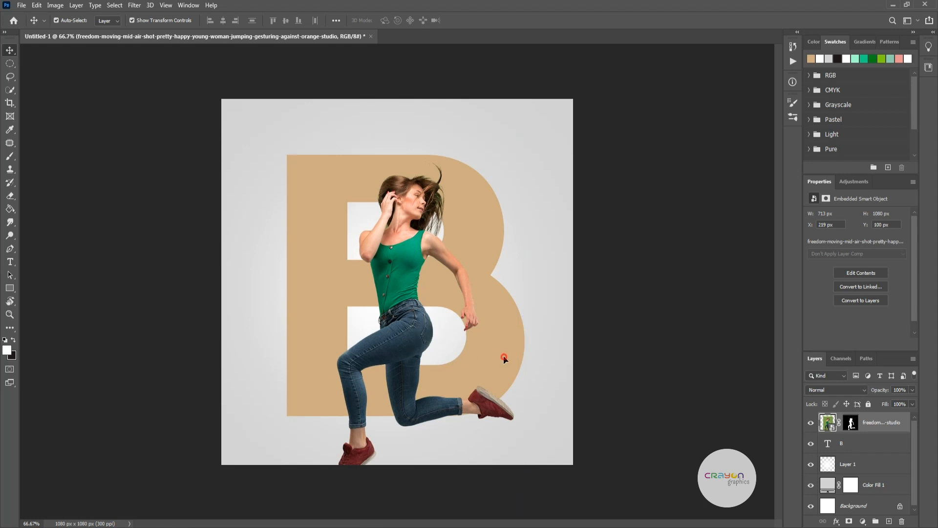
{"action": "left_click_drag", "start_coordinate": [500, 250], "coordinate": [499, 228]}
{"action": "left_click", "coordinate": [447, 54]}
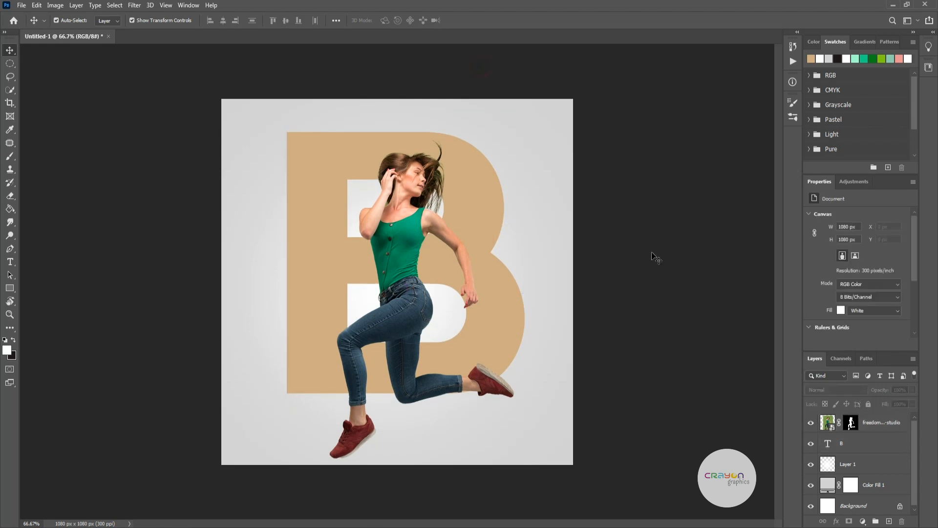
- Duplicate the woman's layer and clip the lower one to the letter B
{"action": "left_click", "coordinate": [450, 391]}
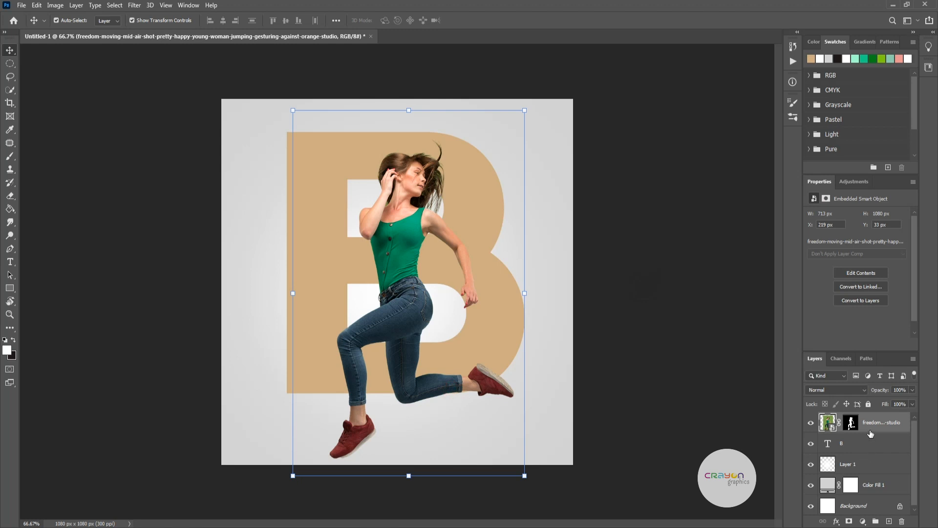
{"action": "key", "text": "ctrl+j"}
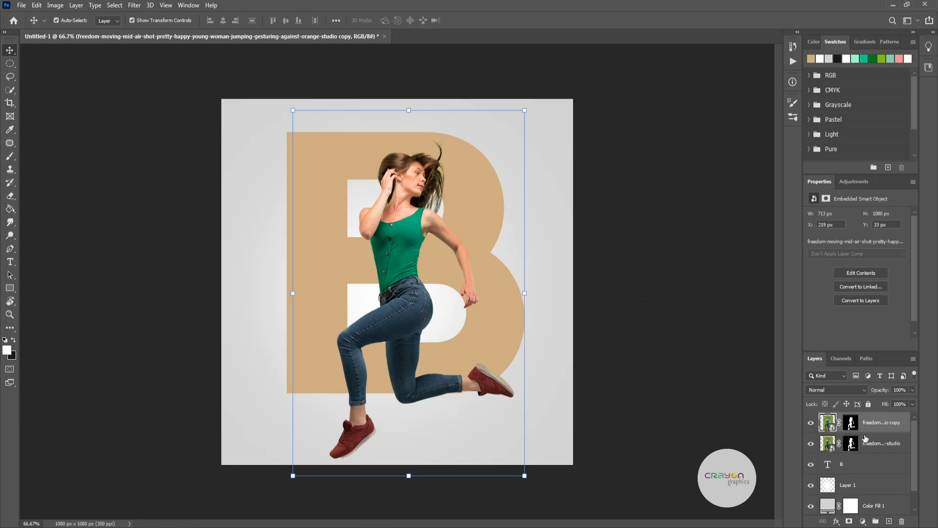
{"action": "left_click", "coordinate": [882, 443]}
{"action": "left_click", "coordinate": [864, 450], "text": "alt"}
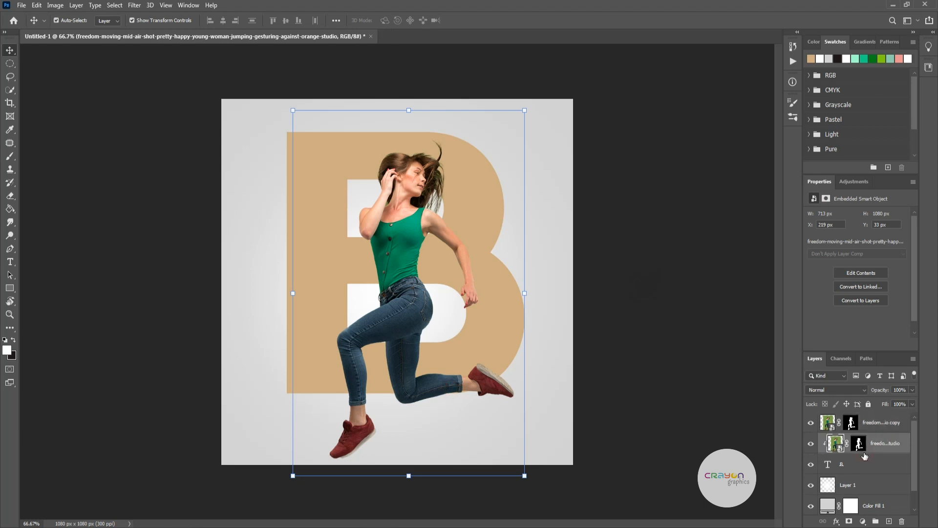
- Rasterize the clipped woman layer, retaining the transforms applied to the smart object
{"action": "right_click", "coordinate": [886, 449]}
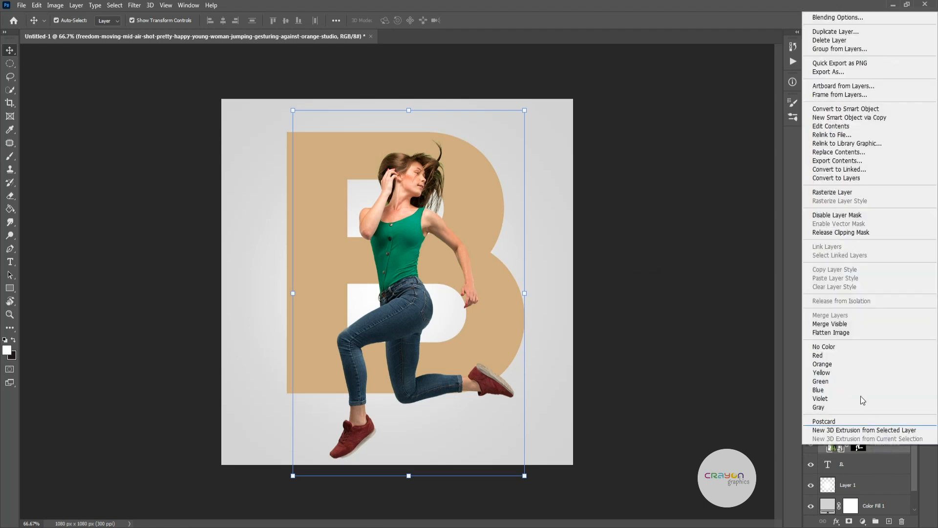
{"action": "left_click", "coordinate": [841, 184]}
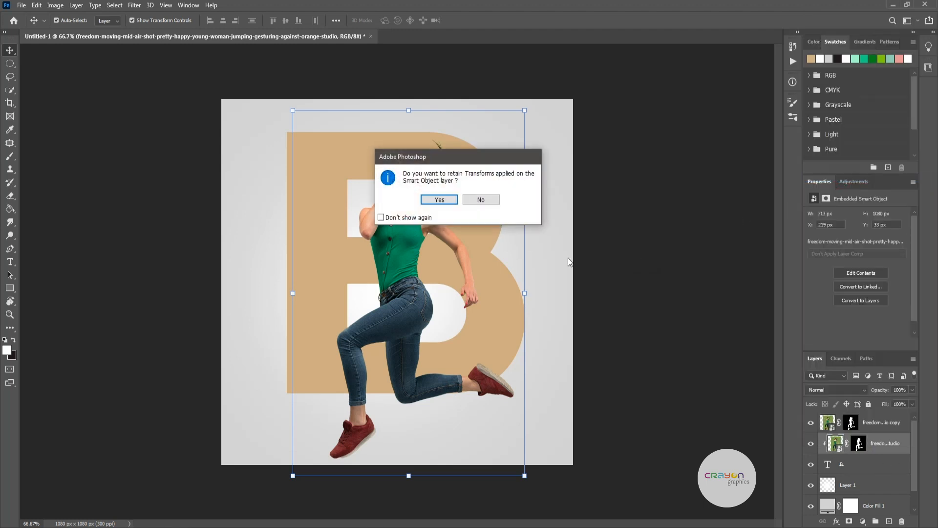
{"action": "left_click", "coordinate": [439, 199]}
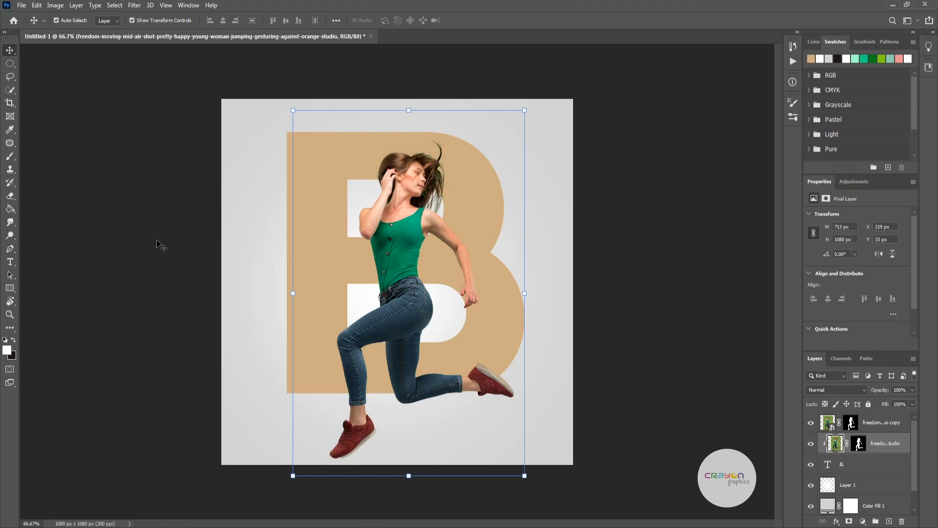
- Hide the top woman copy, erase the rear lower leg on the clipped layer with a 200 px Eraser, and show the copy again
{"action": "left_click", "coordinate": [11, 197]}
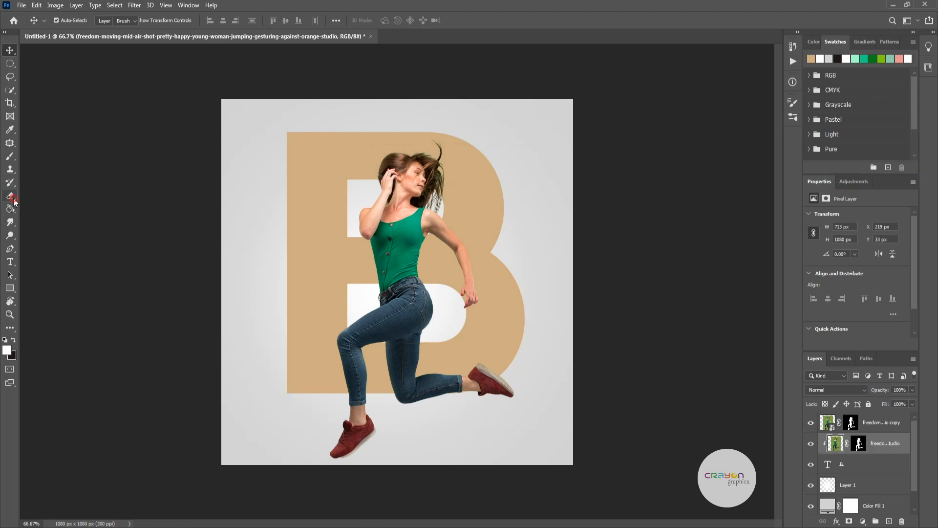
{"action": "left_click", "coordinate": [44, 197]}
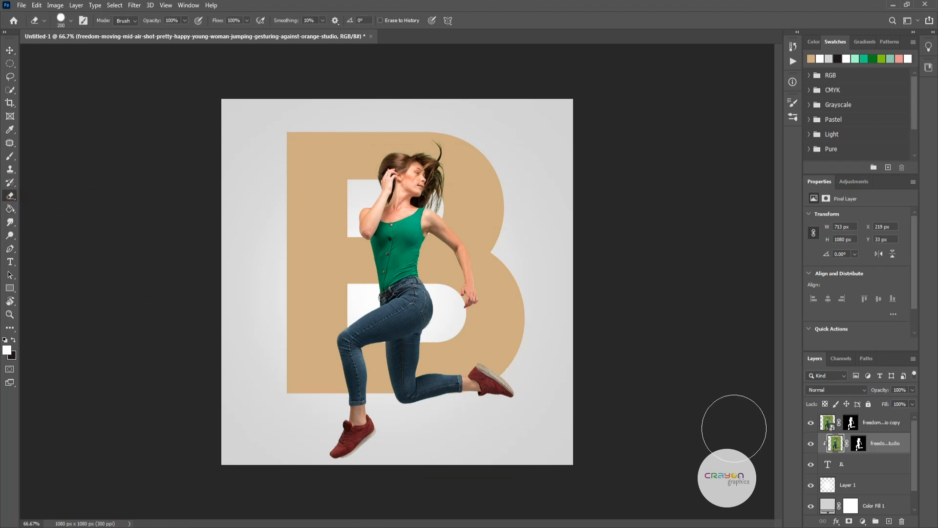
{"action": "left_click", "coordinate": [812, 427]}
{"action": "mouse_move", "coordinate": [487, 397]}
{"action": "left_mouse_down"}
{"action": "mouse_move", "coordinate": [429, 409]}
{"action": "mouse_move", "coordinate": [410, 360]}
{"action": "mouse_move", "coordinate": [425, 389]}
{"action": "left_mouse_up"}
{"action": "left_click", "coordinate": [10, 50]}
{"action": "left_click", "coordinate": [811, 423]}
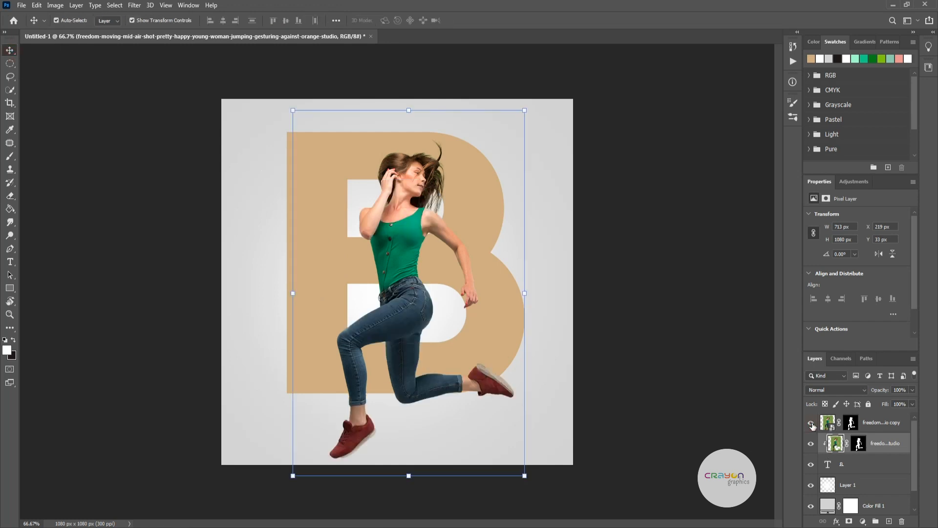
- Load the letter B's outline as a selection and rasterize the top woman copy, retaining its applied transforms
{"action": "left_click", "coordinate": [829, 466], "text": "ctrl"}
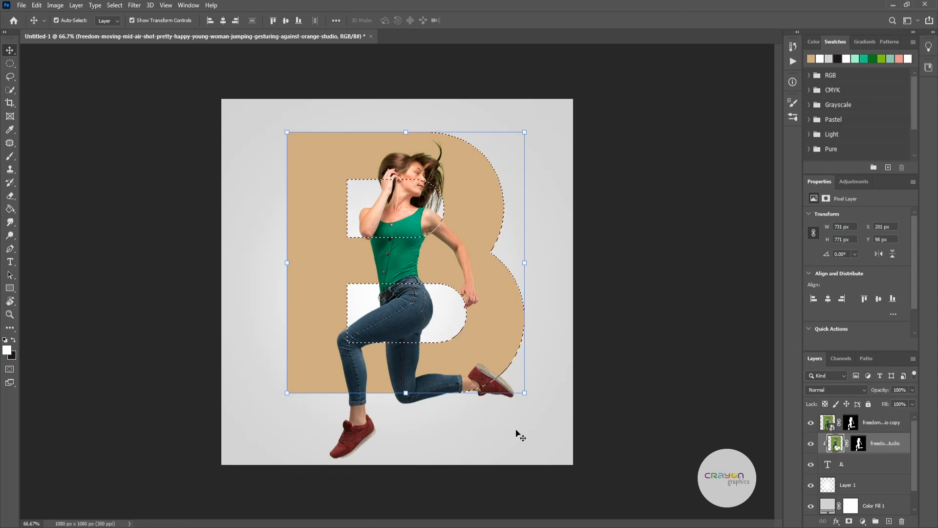
{"action": "left_click", "coordinate": [10, 195]}
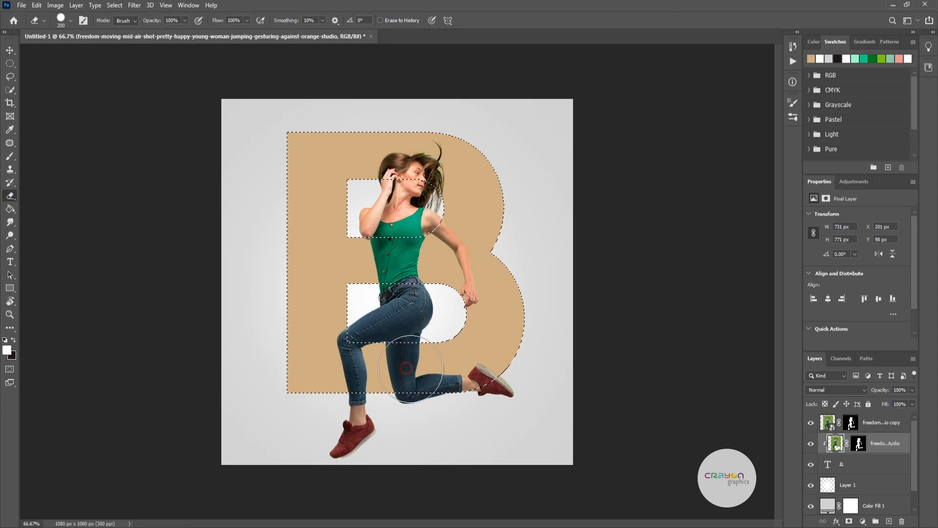
{"action": "left_click", "coordinate": [831, 424]}
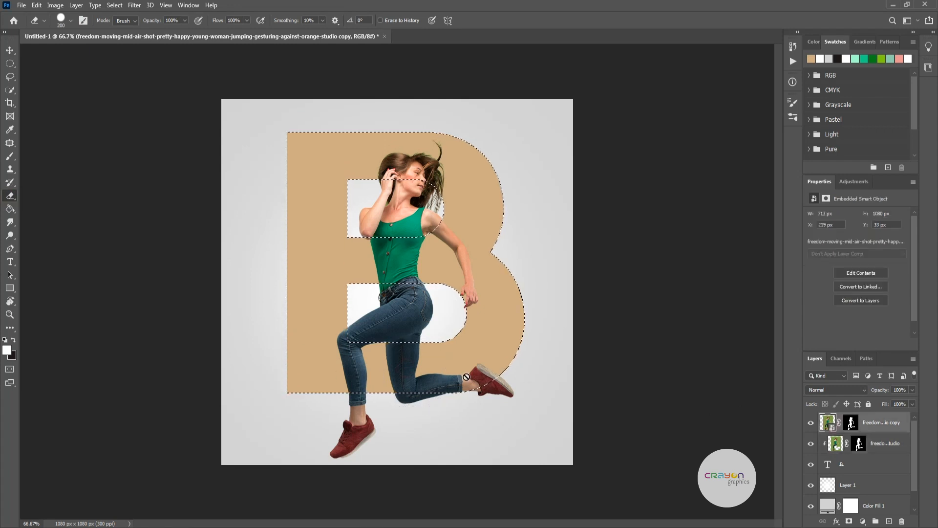
{"action": "right_click", "coordinate": [869, 423]}
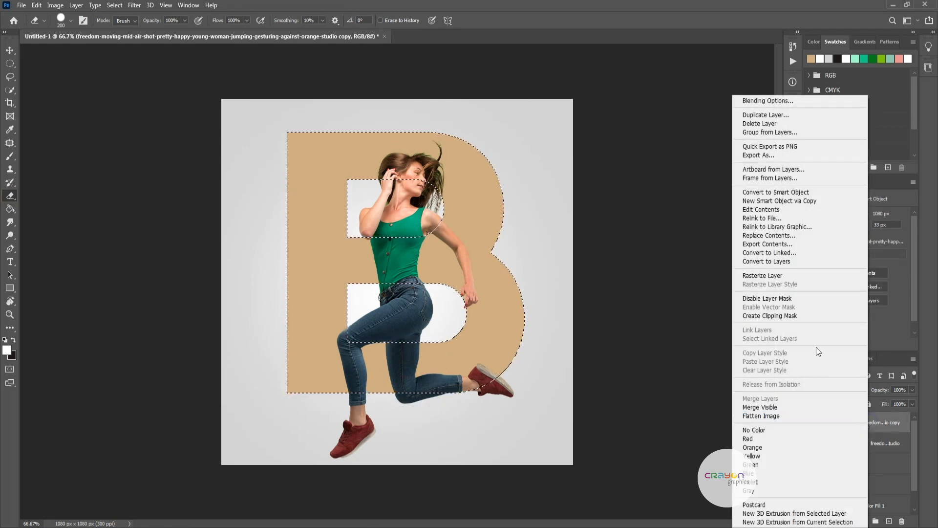
{"action": "left_click", "coordinate": [785, 276]}
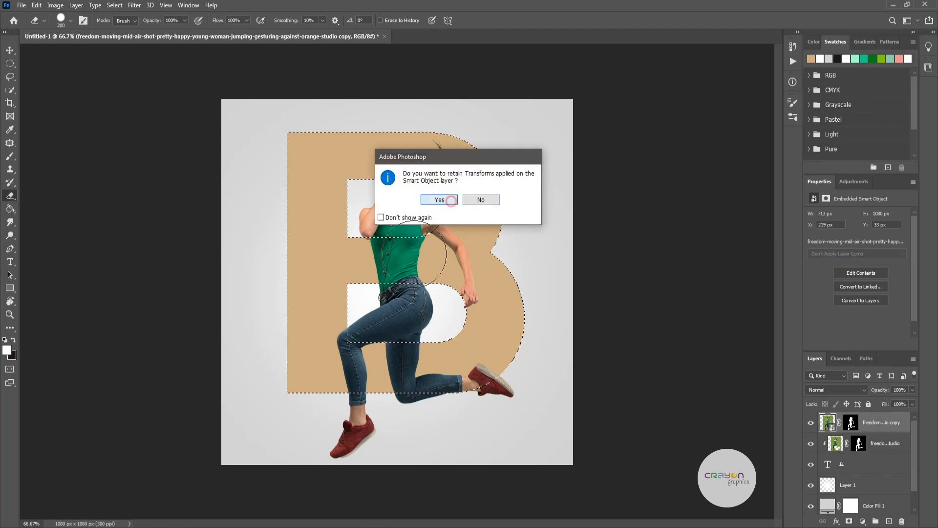
{"action": "left_click", "coordinate": [438, 196]}
- Erase the rear leg within the letter B selection on the top woman copy, then remove the selection
{"action": "mouse_move", "coordinate": [408, 370]}
{"action": "left_mouse_down"}
{"action": "mouse_move", "coordinate": [420, 396]}
{"action": "mouse_move", "coordinate": [513, 379]}
{"action": "mouse_move", "coordinate": [454, 396]}
{"action": "mouse_move", "coordinate": [420, 373]}
{"action": "mouse_move", "coordinate": [453, 394]}
{"action": "mouse_move", "coordinate": [440, 373]}
{"action": "mouse_move", "coordinate": [507, 397]}
{"action": "left_mouse_up"}
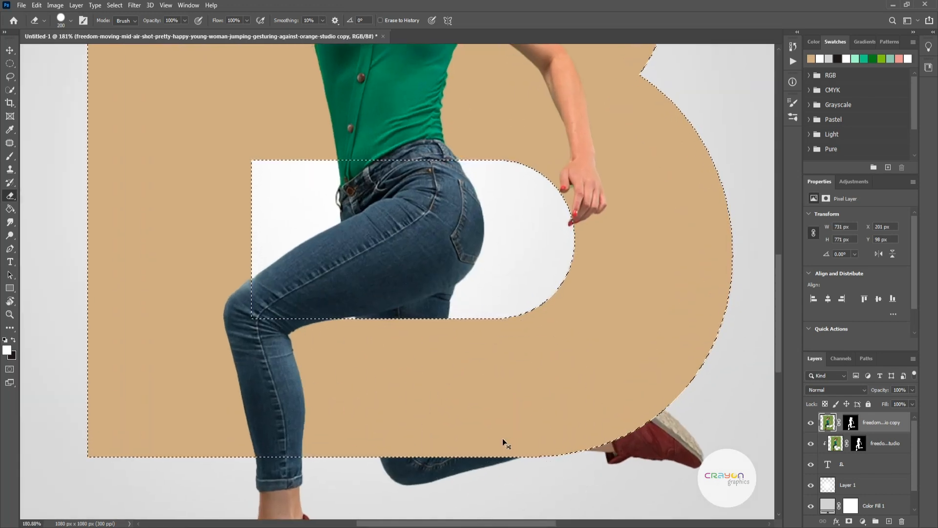
{"action": "key", "text": "ctrl+0"}
{"action": "key", "text": "v"}
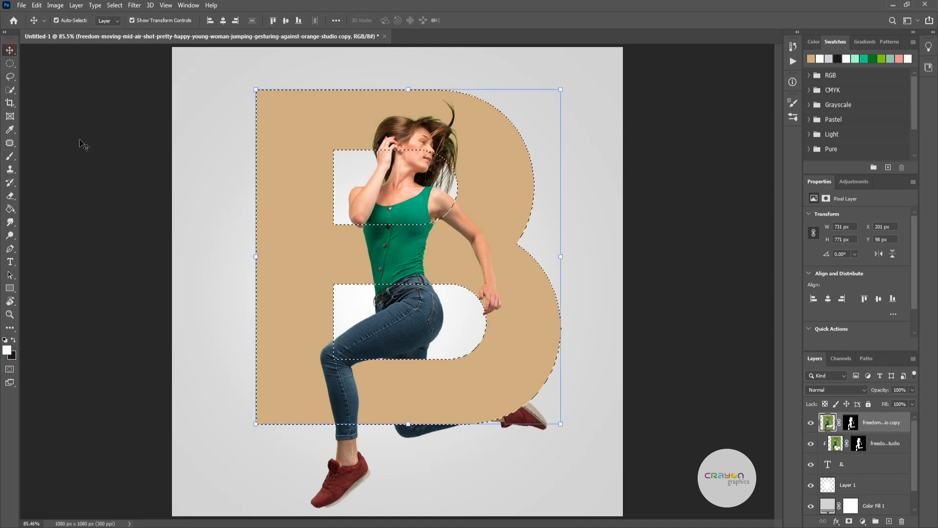
{"action": "key", "text": "ctrl+d"}
{"action": "left_click", "coordinate": [683, 415]}
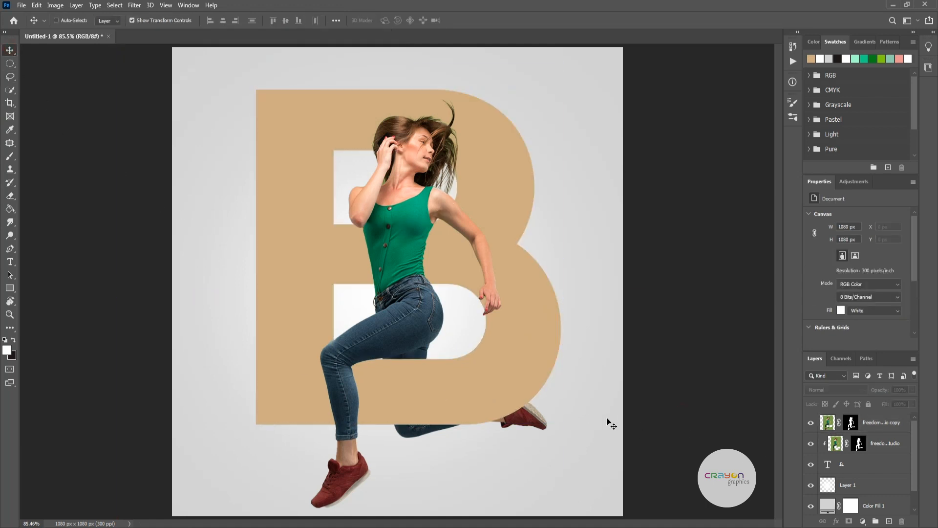
{"action": "key", "text": "ctrl+minus"}
{"action": "key", "text": "ctrl+minus"}
{"action": "key", "text": "ctrl+plus"}
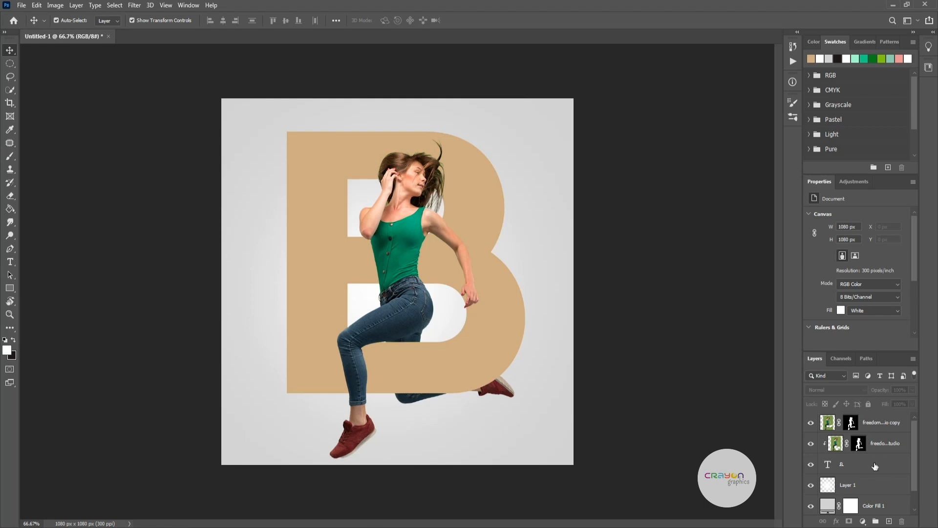
- Add a new empty layer above Layer 1 and set the foreground color to dark gray 2c2727
{"action": "left_click", "coordinate": [876, 487]}
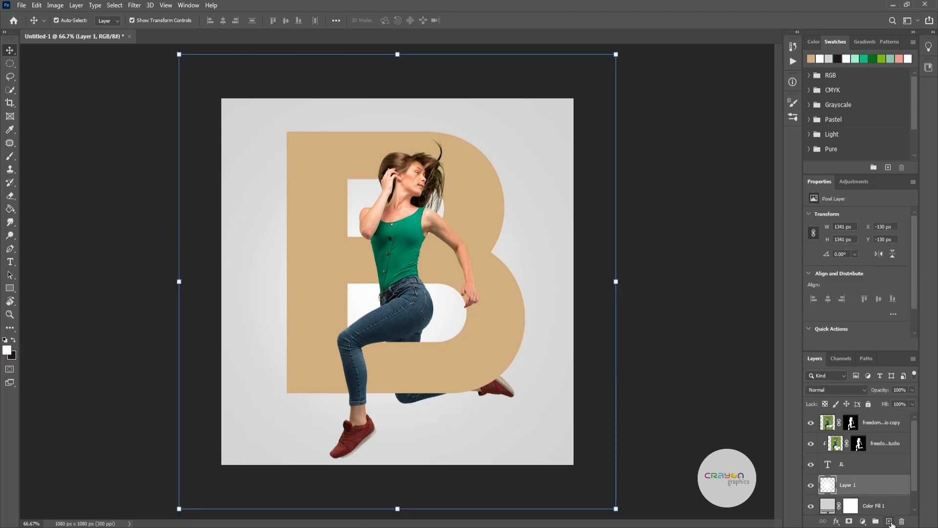
{"action": "left_click", "coordinate": [890, 522]}
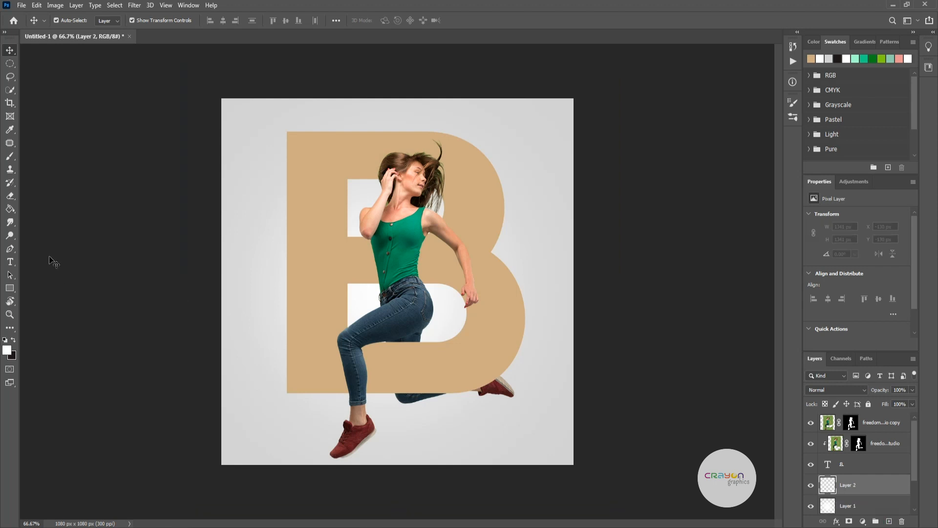
{"action": "left_click", "coordinate": [13, 339]}
{"action": "left_click", "coordinate": [7, 351]}
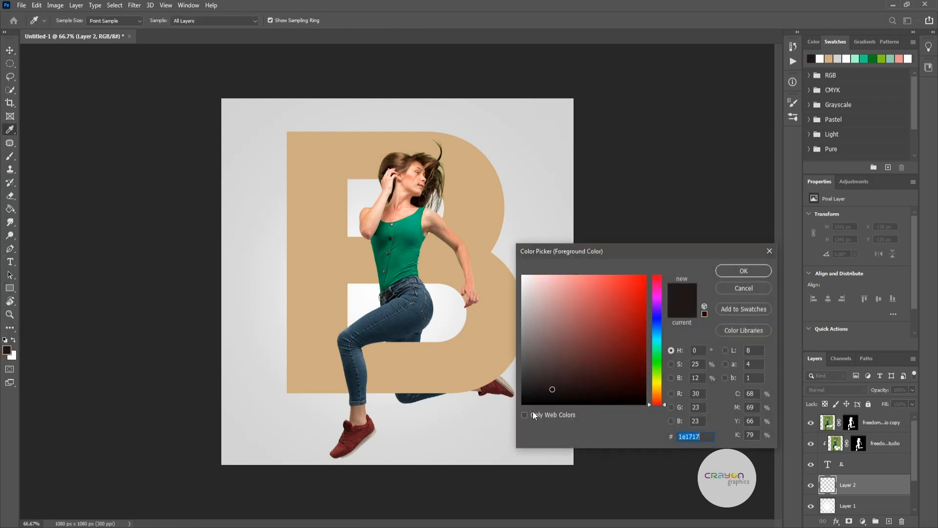
{"action": "left_click_drag", "start_coordinate": [553, 387], "coordinate": [535, 382]}
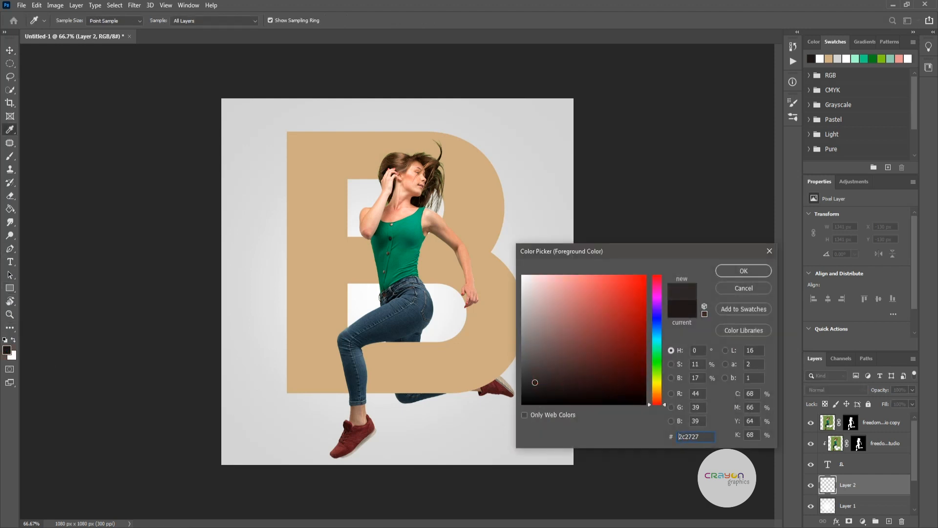
{"action": "left_click", "coordinate": [737, 273]}
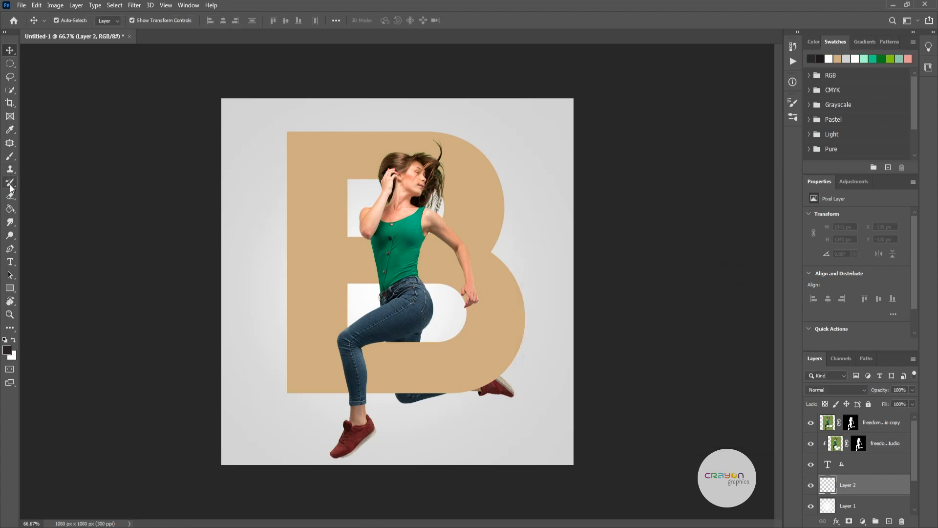
- Flatten a 338 px Soft Round brush into a thin ellipse and paint a single shadow dab below the woman
{"action": "left_click", "coordinate": [10, 156]}
{"action": "left_click", "coordinate": [72, 20]}
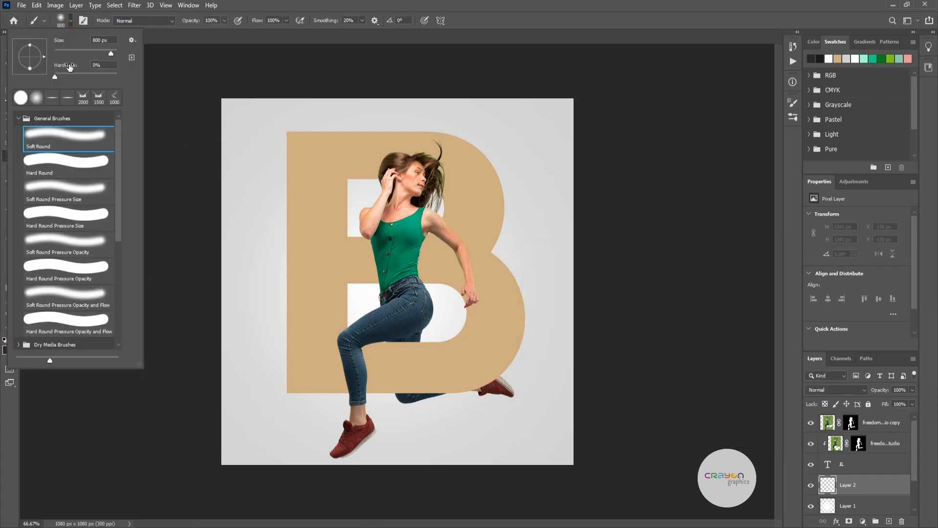
{"action": "left_click", "coordinate": [43, 143]}
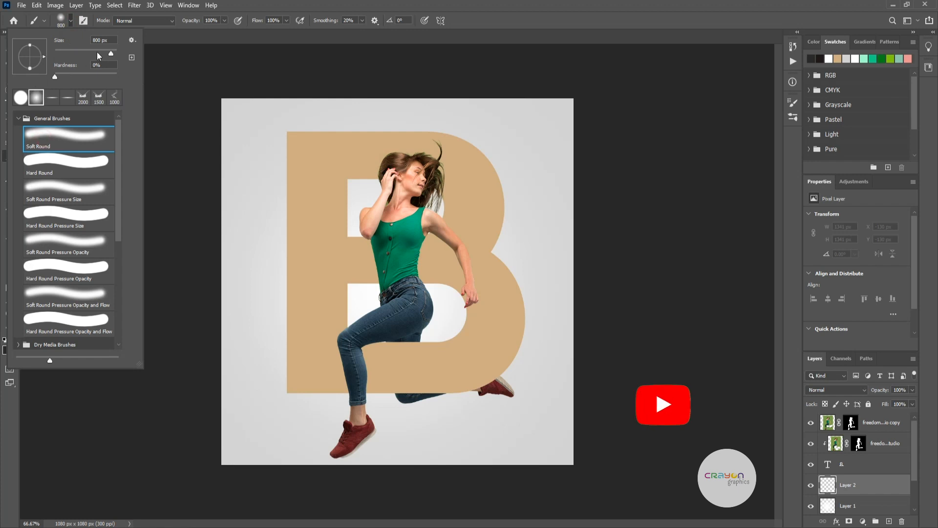
{"action": "left_click_drag", "start_coordinate": [111, 53], "coordinate": [110, 55]}
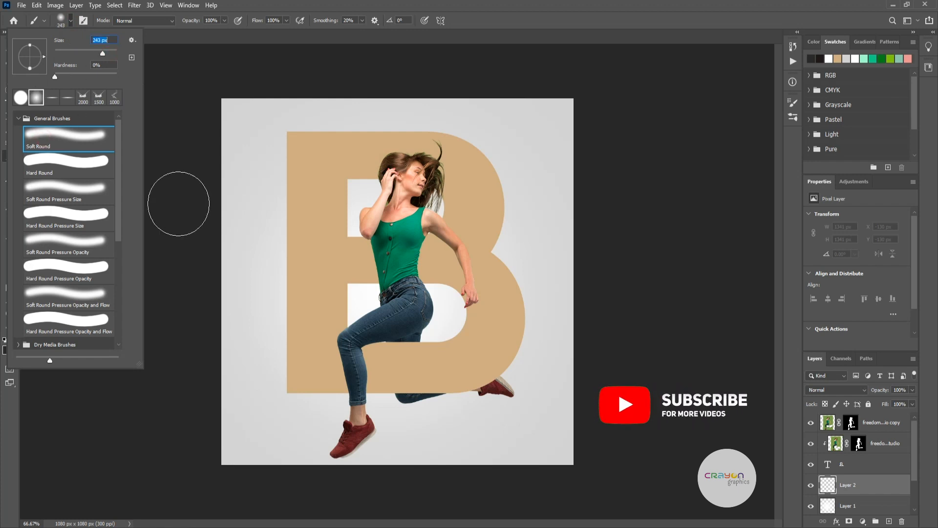
{"action": "left_click_drag", "start_coordinate": [102, 55], "coordinate": [106, 54]}
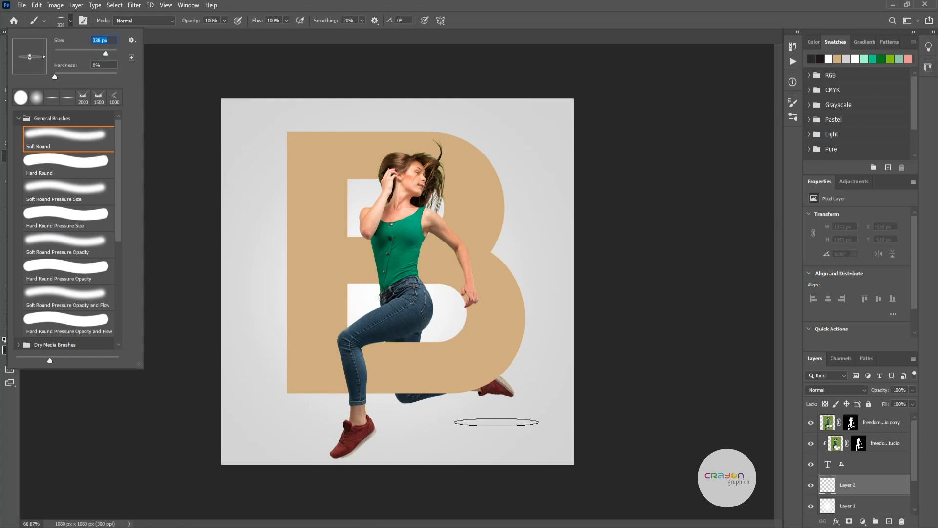
{"action": "left_click", "coordinate": [442, 443]}
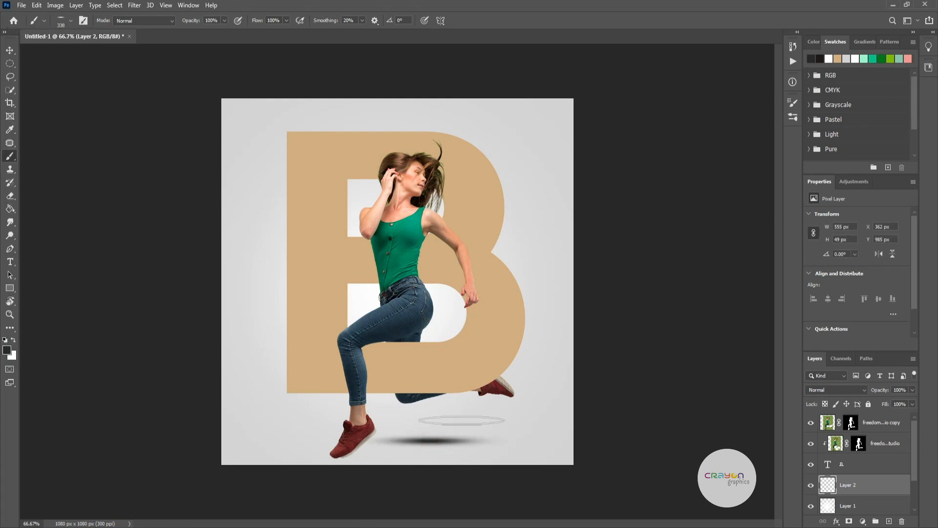
- Stretch the shadow to about 962 px wide at 42% opacity and place it near the canvas's lower edge
{"action": "left_click", "coordinate": [10, 49]}
{"action": "left_click_drag", "start_coordinate": [521, 441], "coordinate": [627, 442]}
{"action": "left_click_drag", "start_coordinate": [446, 436], "coordinate": [472, 452]}
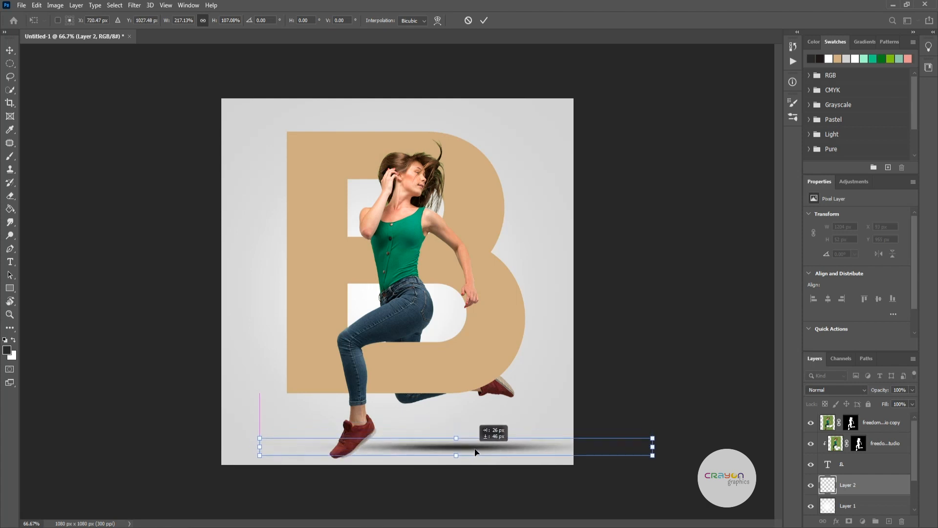
{"action": "left_click_drag", "start_coordinate": [652, 451], "coordinate": [575, 448]}
{"action": "left_click_drag", "start_coordinate": [476, 448], "coordinate": [503, 449]}
{"action": "mouse_move", "coordinate": [883, 395]}
{"action": "left_mouse_down"}
{"action": "mouse_move", "coordinate": [850, 395]}
{"action": "mouse_move", "coordinate": [883, 393]}
{"action": "left_mouse_up"}
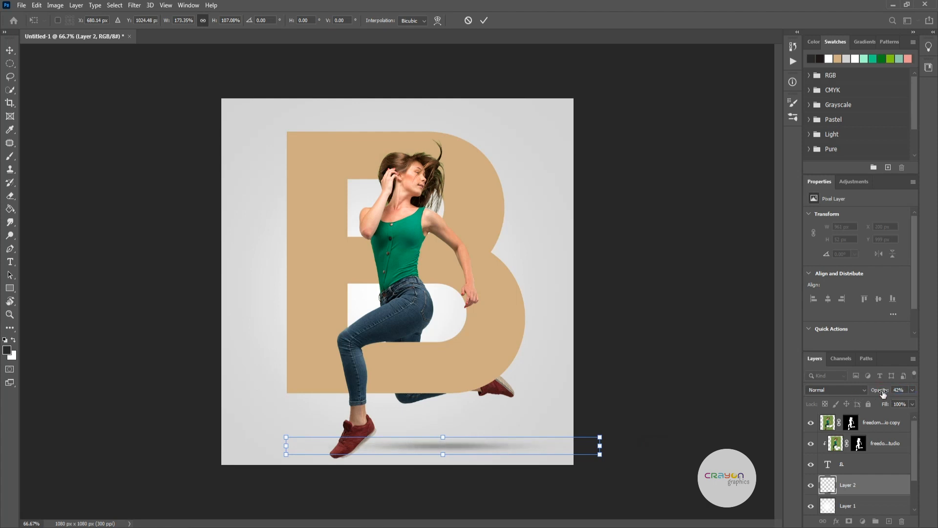
{"action": "left_click", "coordinate": [482, 20]}
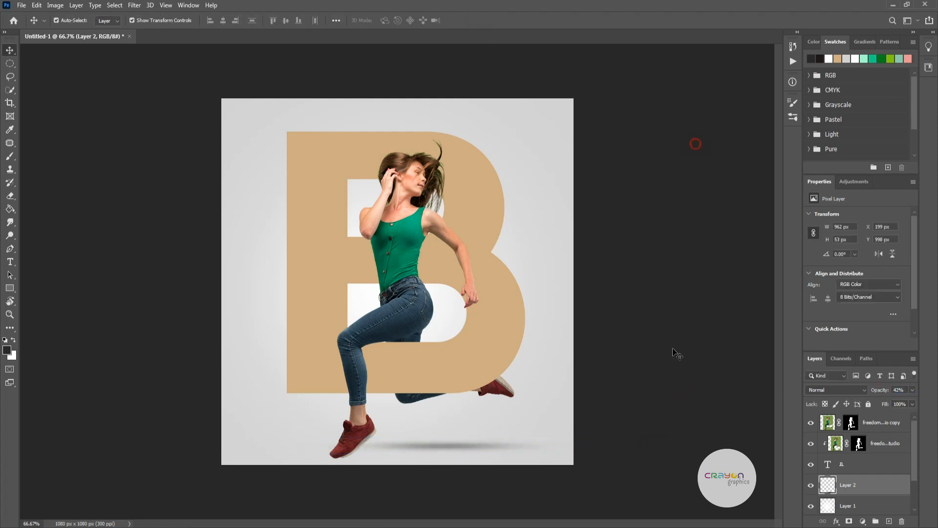
{"action": "left_click_drag", "start_coordinate": [478, 450], "coordinate": [417, 462]}
{"action": "left_click", "coordinate": [665, 412]}
- Move both woman layers and the letter B slightly upward, and shift the shadow beneath the front foot
{"action": "left_click_drag", "start_coordinate": [611, 162], "coordinate": [305, 338]}
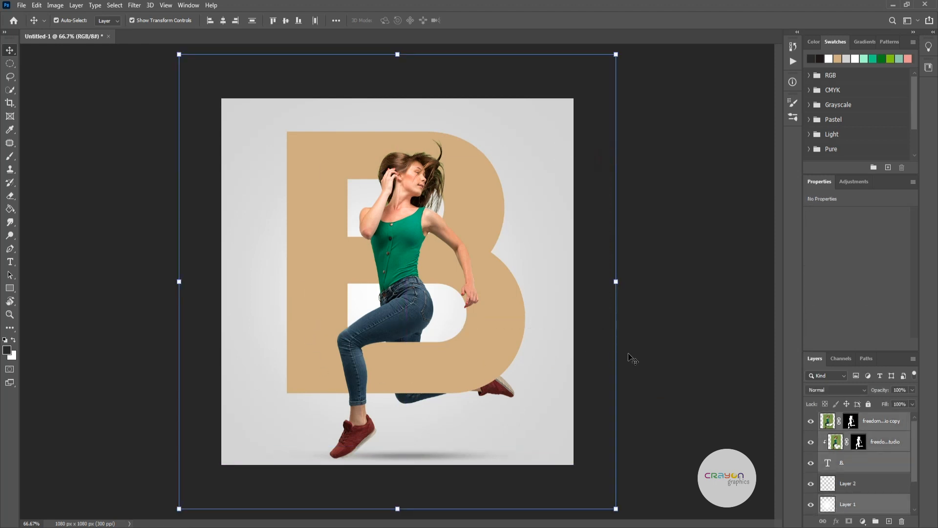
{"action": "left_click", "coordinate": [888, 426]}
{"action": "left_click", "coordinate": [874, 470], "text": "shift"}
{"action": "left_click_drag", "start_coordinate": [469, 327], "coordinate": [483, 321]}
{"action": "left_click", "coordinate": [630, 400]}
{"action": "left_click_drag", "start_coordinate": [418, 460], "coordinate": [360, 457]}
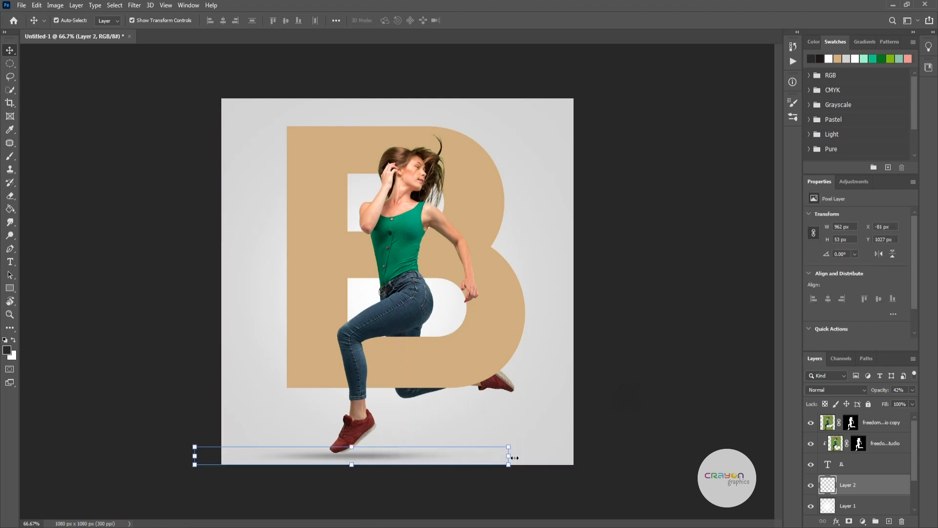
{"action": "left_click", "coordinate": [604, 443]}
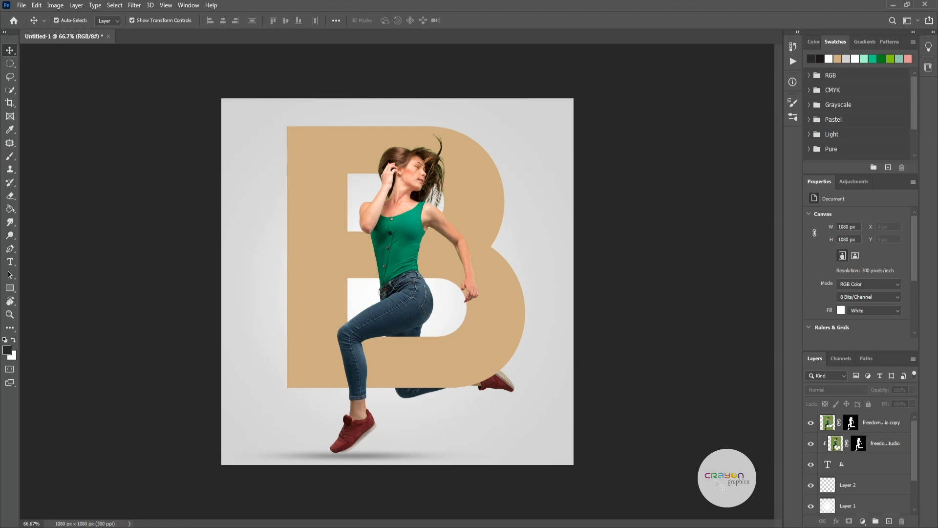
- Recolor the letter B to a soft, muted green and deselect its layer
{"action": "left_click", "coordinate": [520, 302]}
{"action": "left_click", "coordinate": [889, 336]}
{"action": "left_click", "coordinate": [659, 354]}
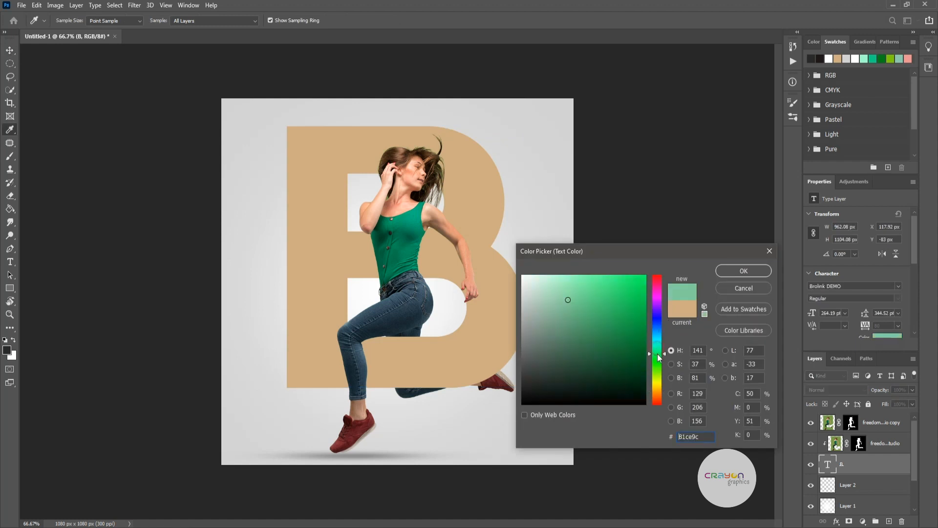
{"action": "left_click_drag", "start_coordinate": [608, 326], "coordinate": [552, 302]}
{"action": "left_click", "coordinate": [733, 270]}
{"action": "key", "text": "v"}
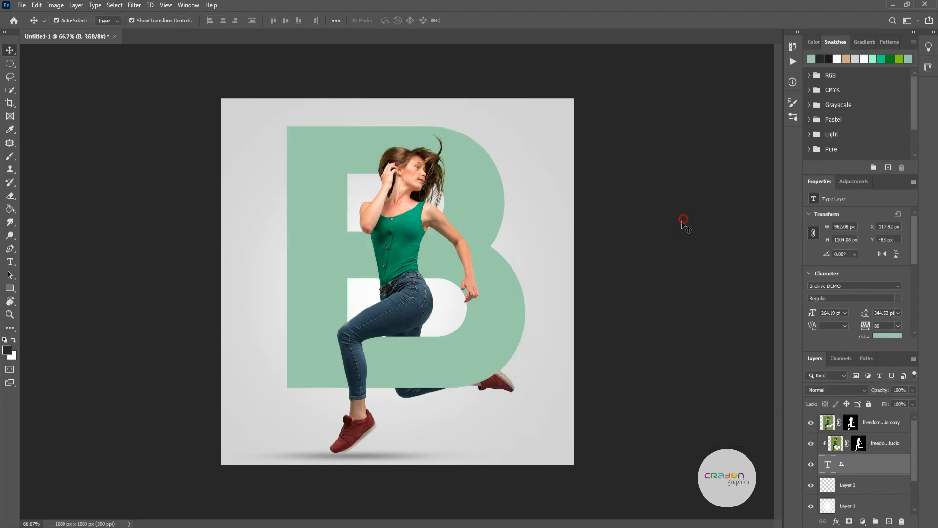
{"action": "left_click", "coordinate": [641, 363]}
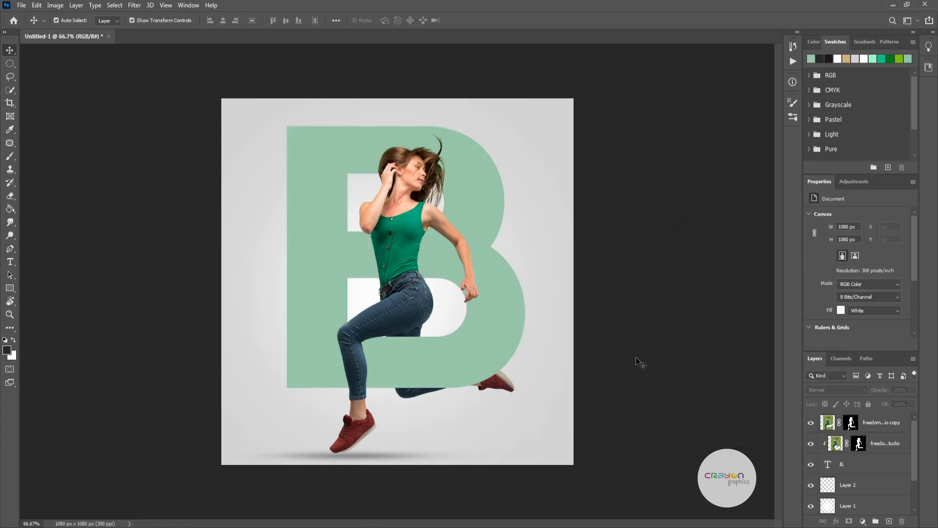